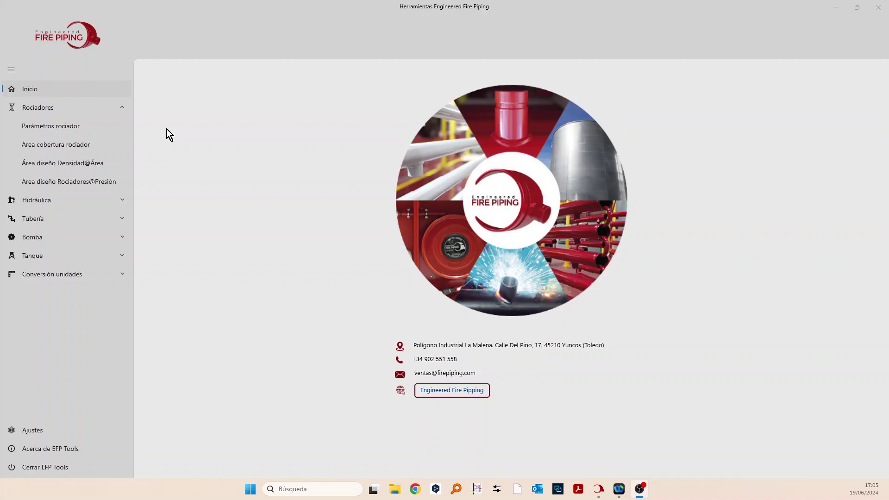
# - Open the Parámetros rociador calculator and calculate the flow for a 320 K-factor sprinkler at 2 bar
pyautogui.click(122, 109)
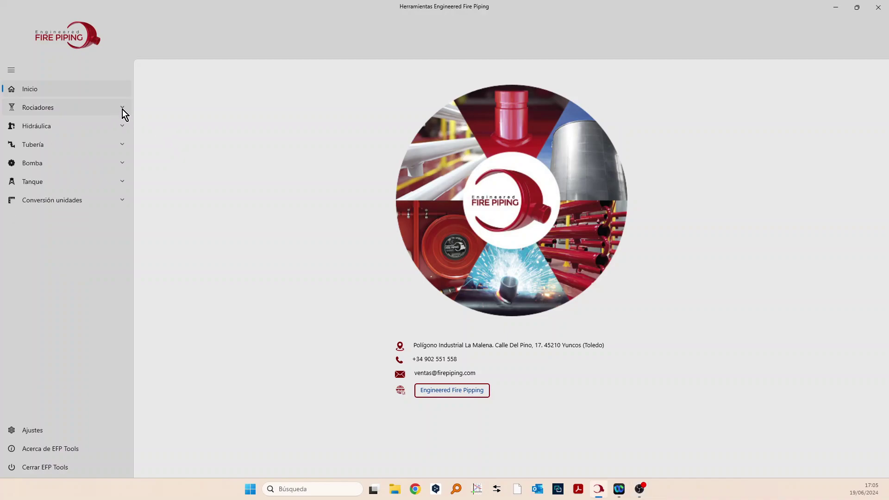
pyautogui.click(124, 109)
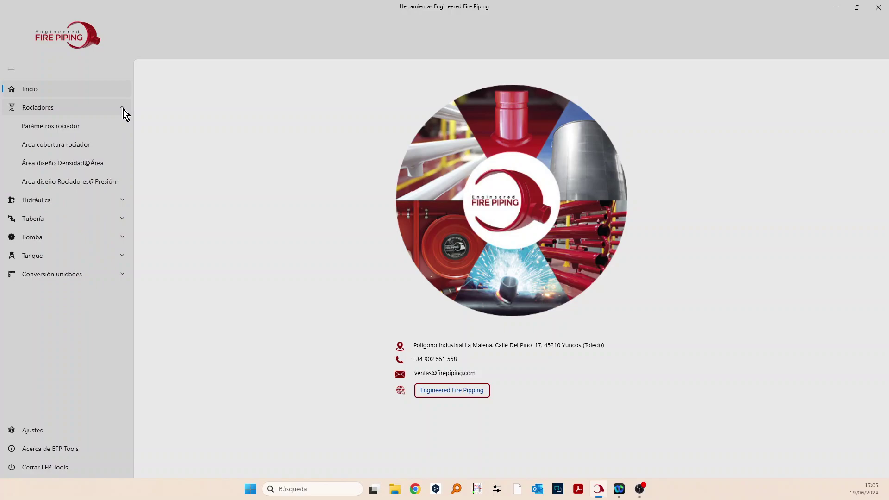
pyautogui.click(68, 129)
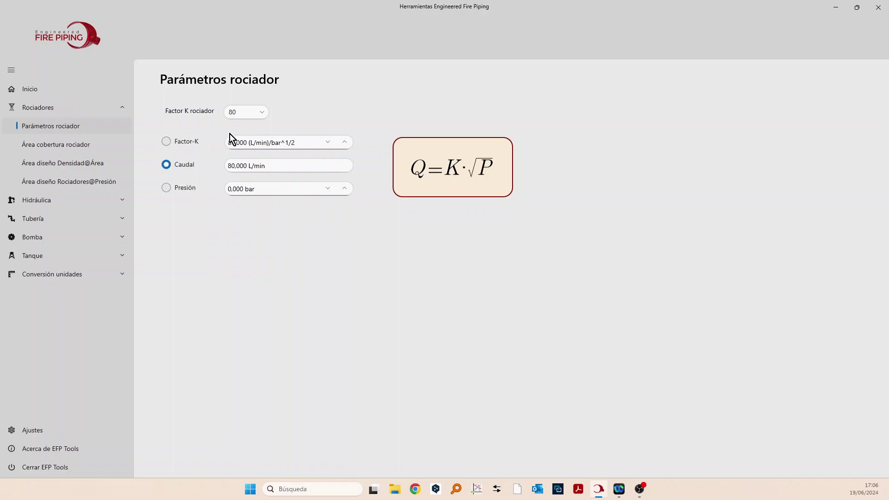
pyautogui.click(262, 111)
pyautogui.click(245, 165)
pyautogui.click(347, 190)
pyautogui.click(348, 190)
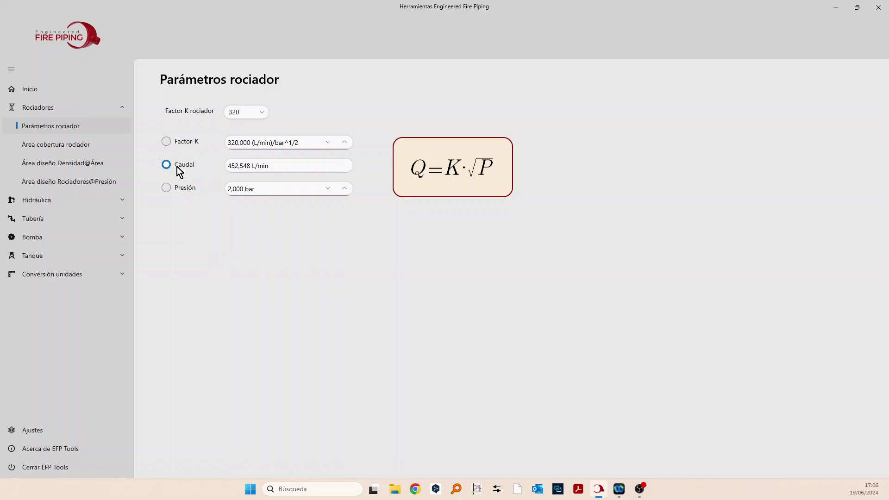
# - Switch the calculation to Factor-K and reuse the calculated flow of 452,548 L/min as its Caudal value
pyautogui.click(167, 142)
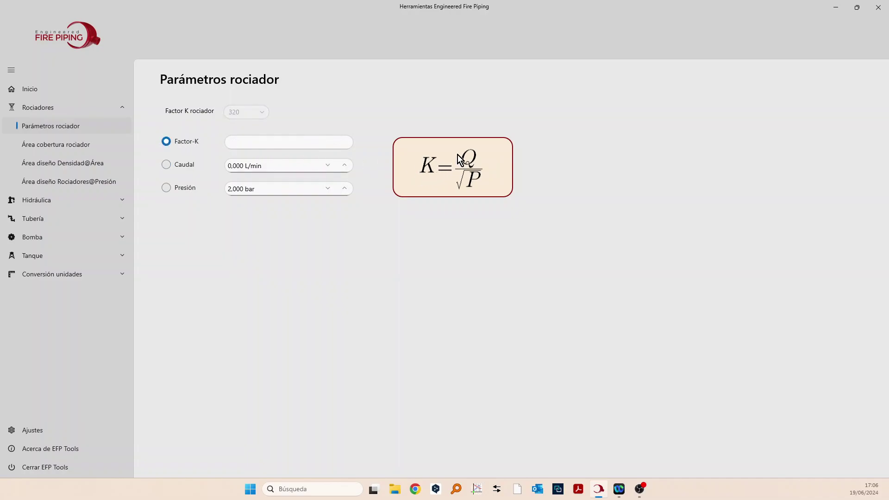
pyautogui.click(168, 165)
pyautogui.click(243, 166)
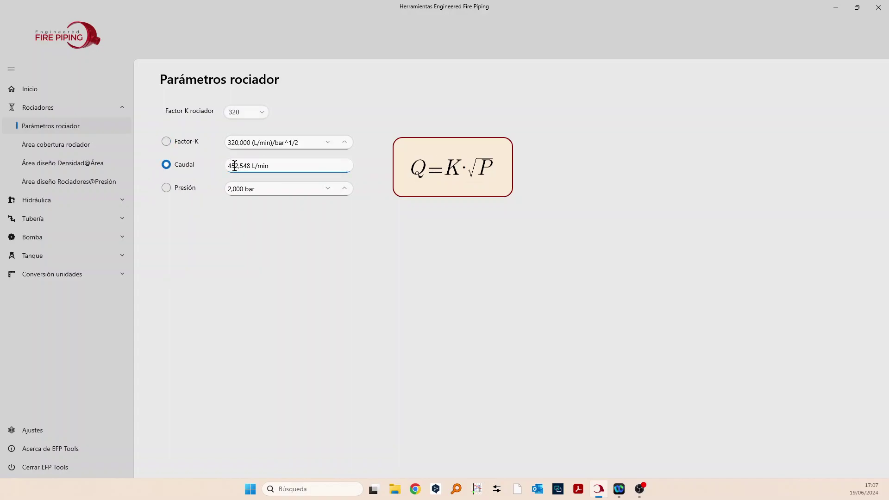
pyautogui.click(166, 142)
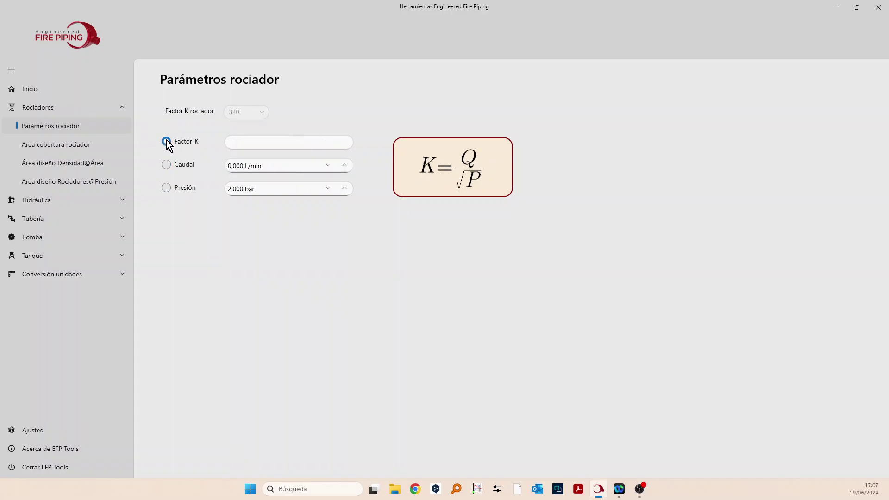
pyautogui.click(253, 165)
pyautogui.hotkey('ctrl', 'z')
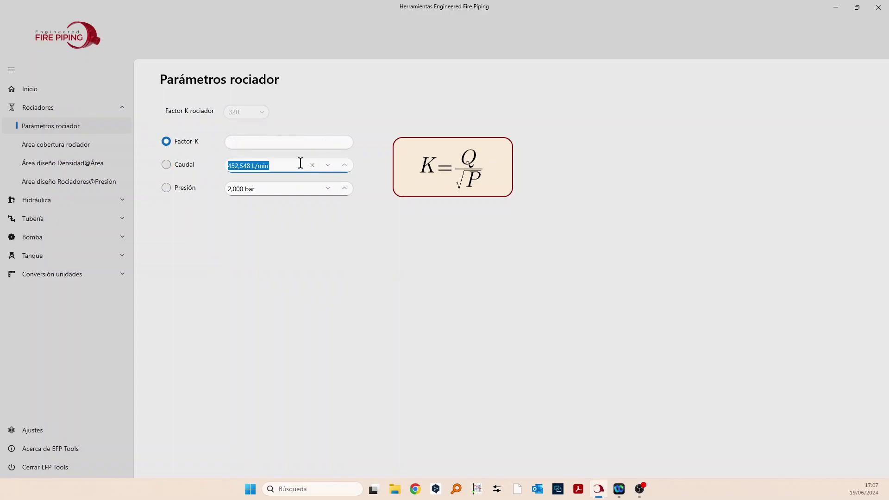
# - Set the flow to 360 L/min and the pressure to 2,5 bar for the Factor-K calculation
pyautogui.write('360')
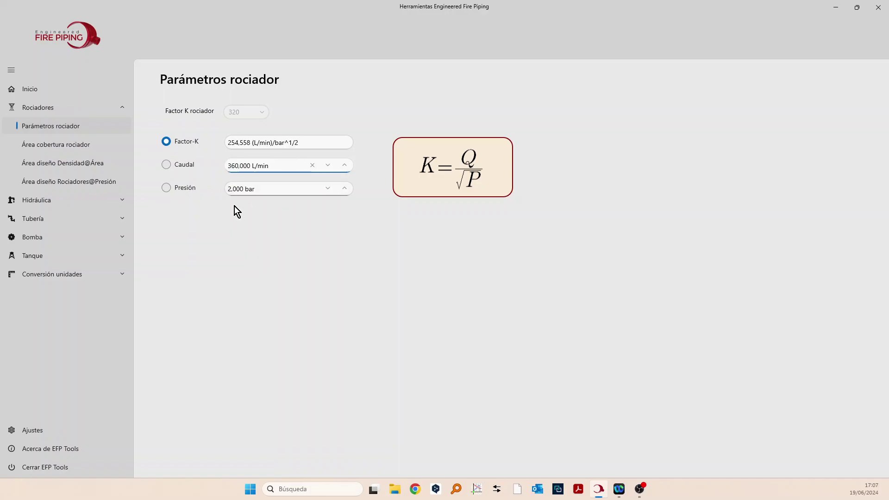
pyautogui.click(234, 189)
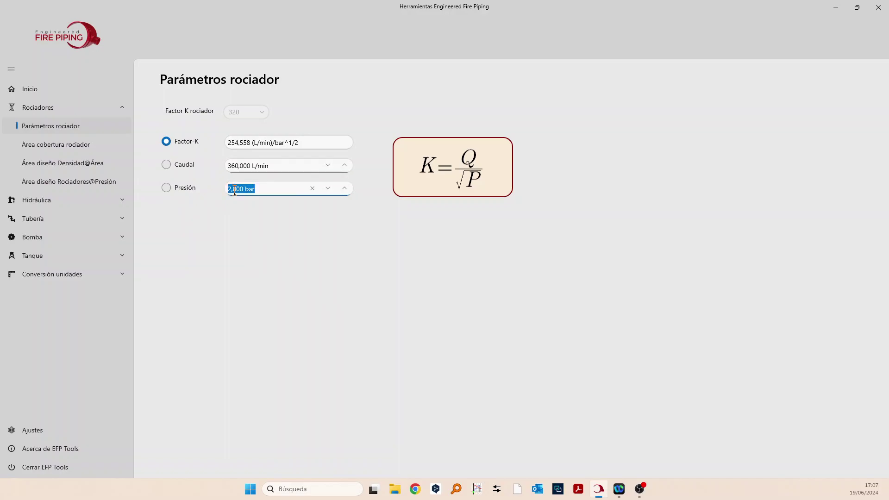
pyautogui.click(239, 188)
pyautogui.press('BackSpace')
pyautogui.write('5')
# - Switch the calculation to Presión and choose a sprinkler K-factor of 160
pyautogui.click(167, 189)
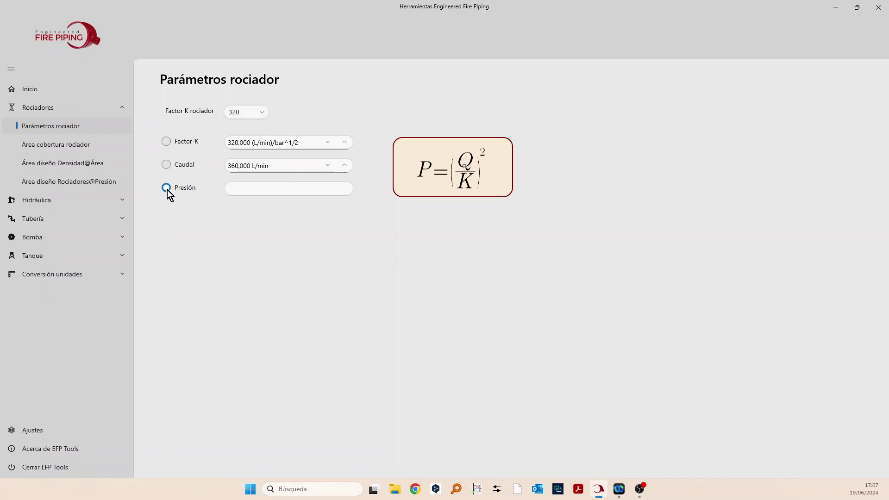
pyautogui.click(253, 141)
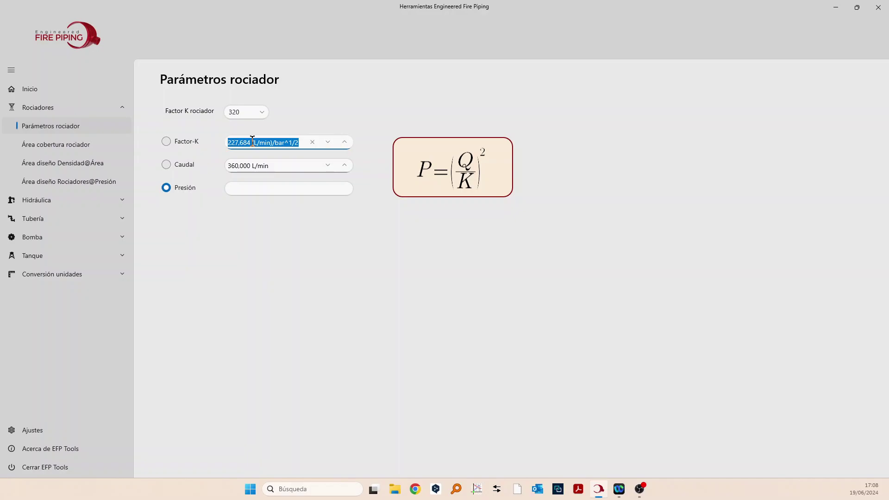
pyautogui.click(261, 112)
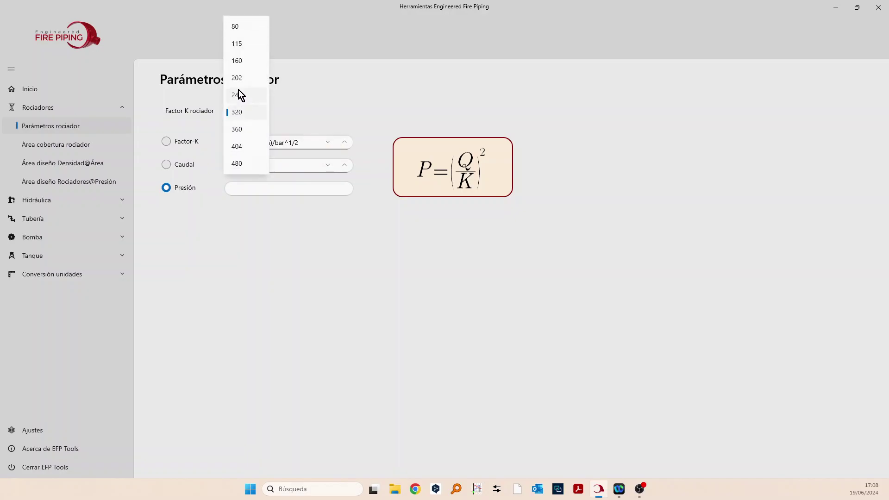
pyautogui.click(243, 62)
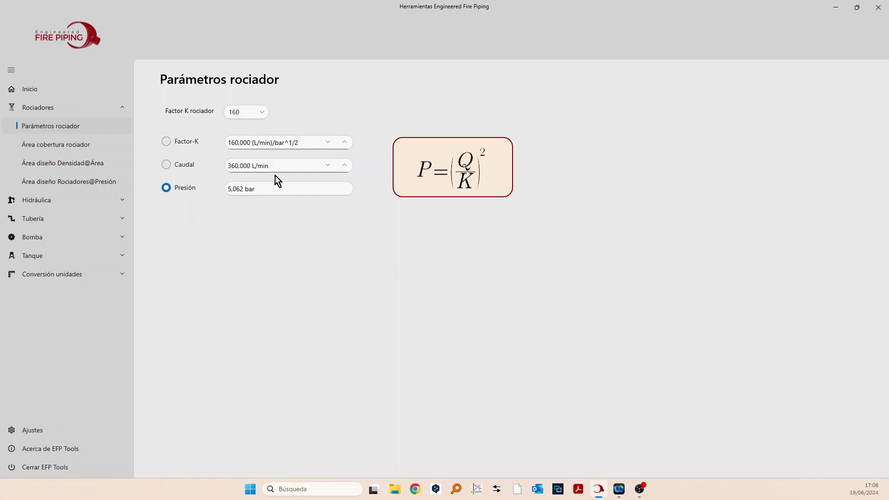
pyautogui.click(239, 167)
# - Open the Área cobertura rociador calculator and choose Rociador as the sprinkler area type
pyautogui.click(84, 146)
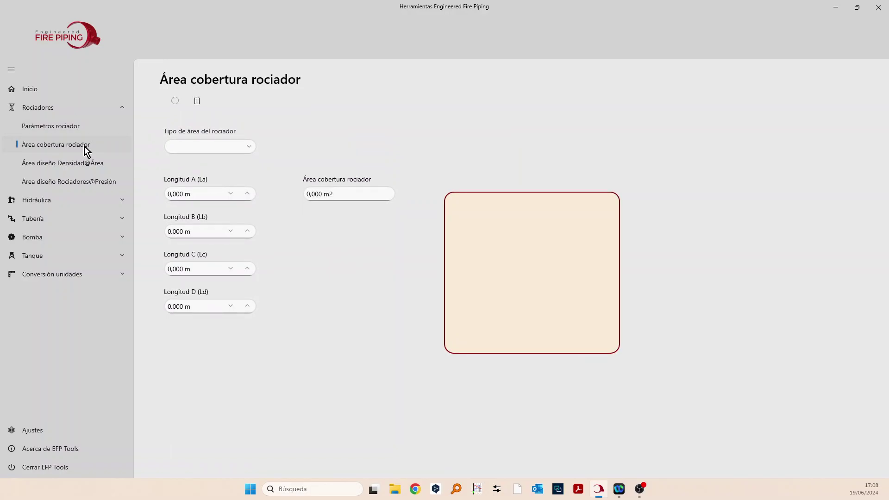
pyautogui.click(251, 146)
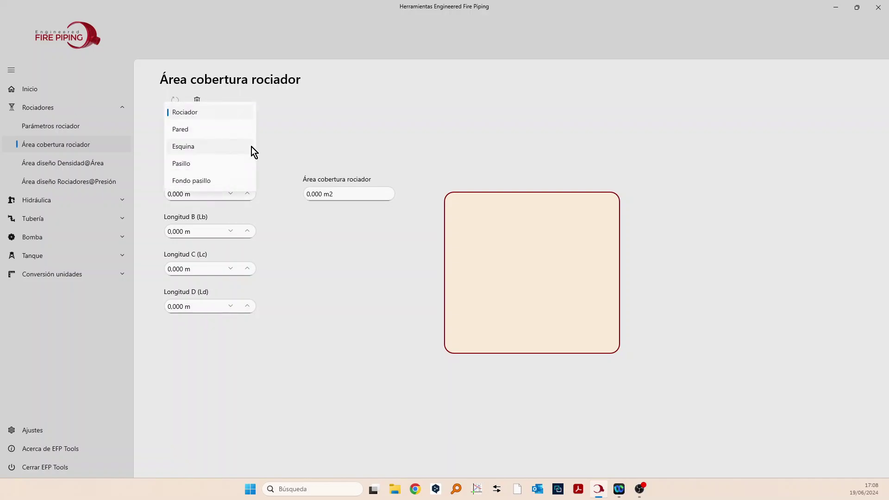
pyautogui.click(193, 114)
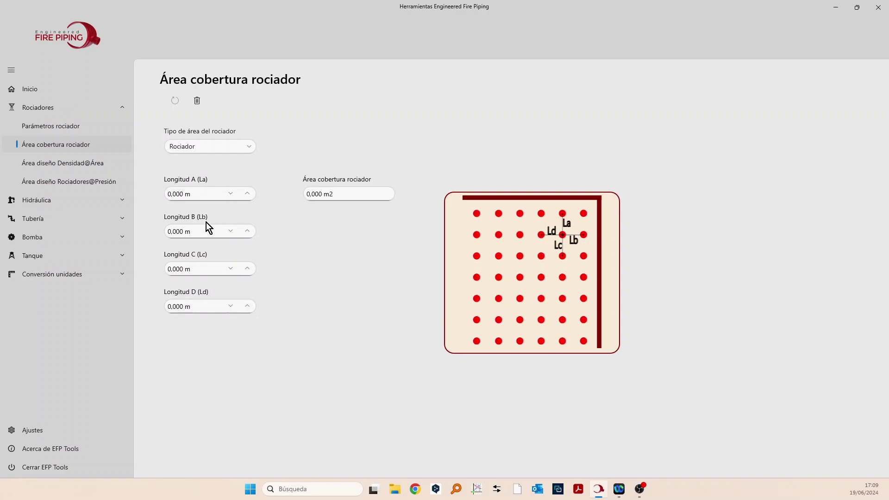
# - Calculate the coverage area with lengths A and C of 3 m and lengths B and D of 4 m
pyautogui.click(187, 193)
pyautogui.write('3')
pyautogui.click(195, 231)
pyautogui.write('4')
pyautogui.click(188, 270)
pyautogui.write('3')
pyautogui.click(186, 306)
pyautogui.write('4')
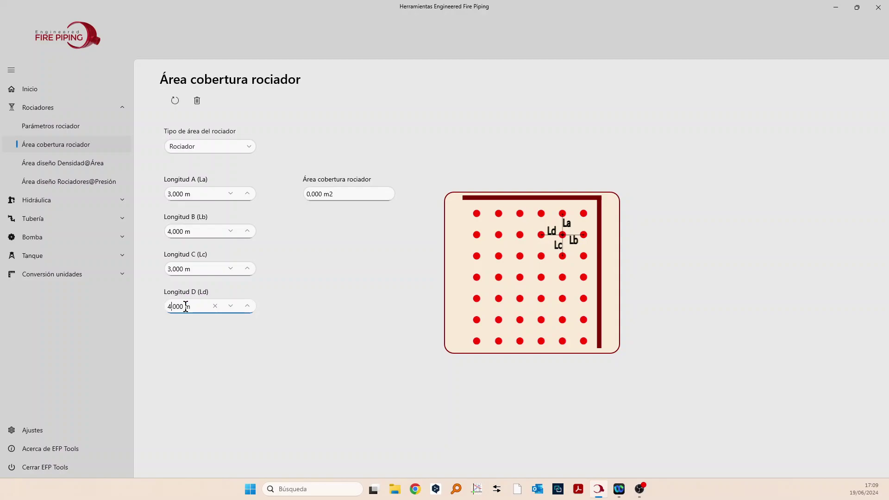
pyautogui.click(176, 98)
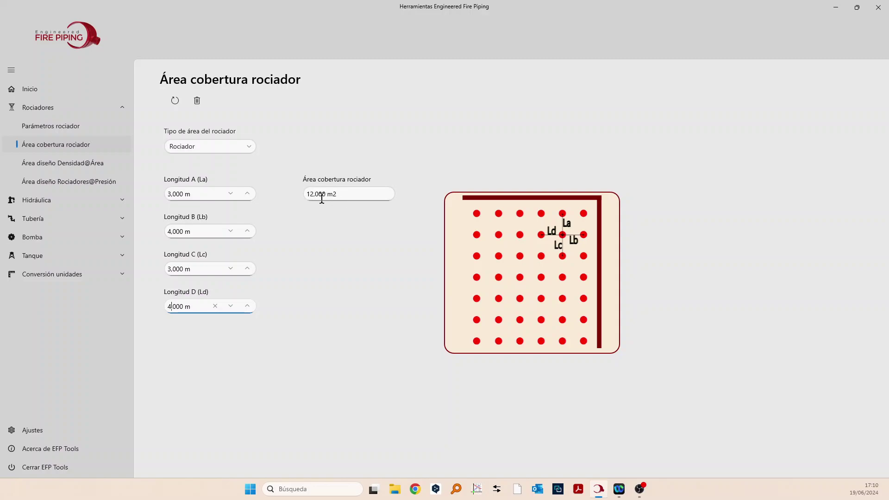
# - Recalculate the coverage area with length C at 2,5 m, and change the area type to Pared
pyautogui.click(170, 268)
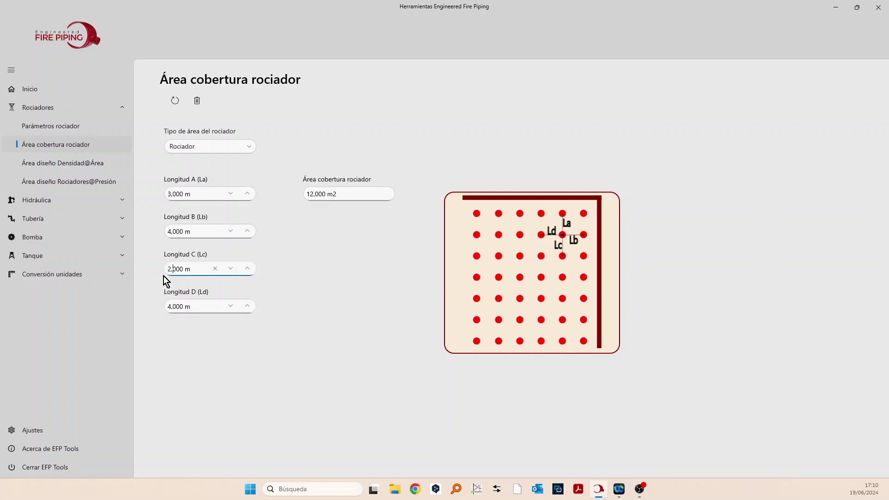
pyautogui.click(175, 99)
pyautogui.click(249, 148)
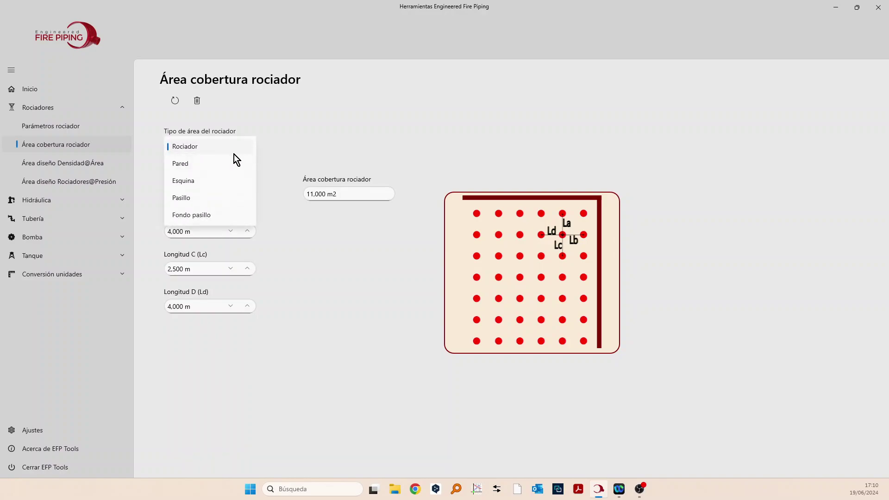
pyautogui.click(196, 165)
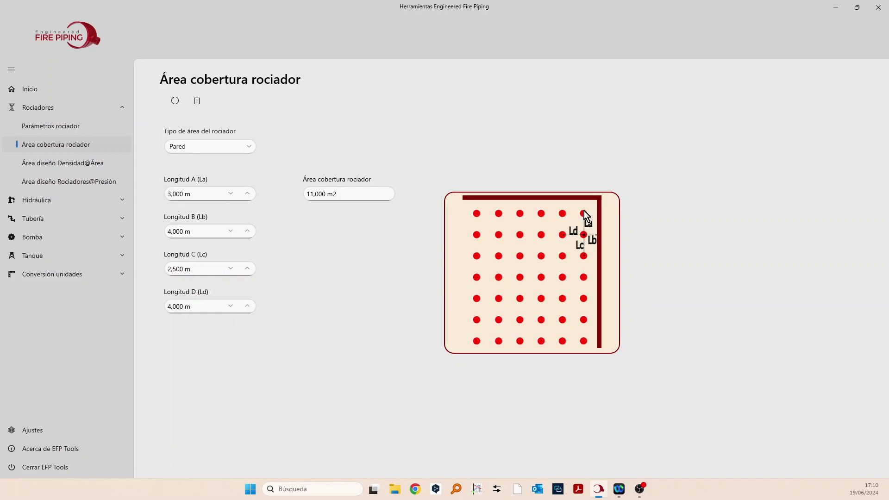
# - Set length A to 2,8 m and length B to 1,3 m for the Pared sprinkler
pyautogui.click(174, 194)
pyautogui.press('Left')
pyautogui.press('Delete')
pyautogui.write('2')
pyautogui.press('Right')
pyautogui.press('Delete')
pyautogui.write('8')
pyautogui.click(183, 231)
pyautogui.press('Left')
pyautogui.press('Delete')
pyautogui.write('1')
pyautogui.press('Right')
pyautogui.press('Delete')
pyautogui.write('3')
# - Set length C to 2,8 m and length D to 3 m, and recalculate the coverage area
pyautogui.click(195, 268)
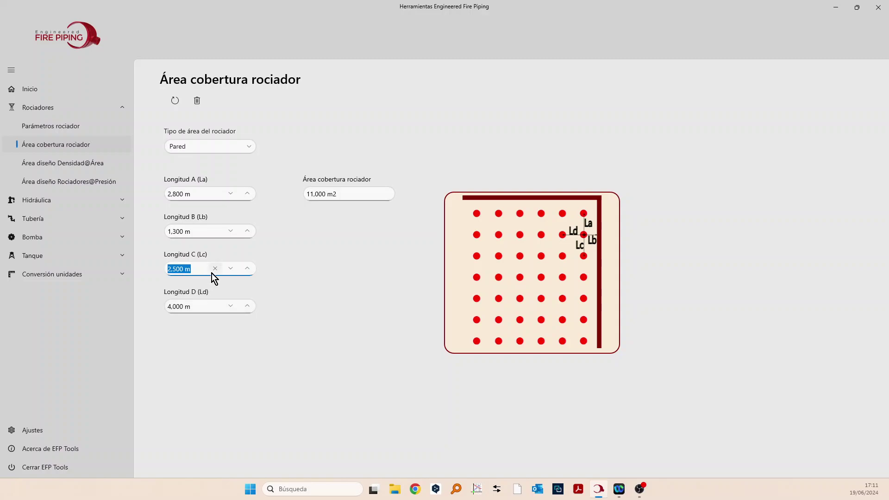
pyautogui.press('Left')
pyautogui.press('Right')
pyautogui.press('Right')
pyautogui.press('Delete')
pyautogui.write('8')
pyautogui.click(187, 306)
pyautogui.press('Left')
pyautogui.press('Delete')
pyautogui.write('3')
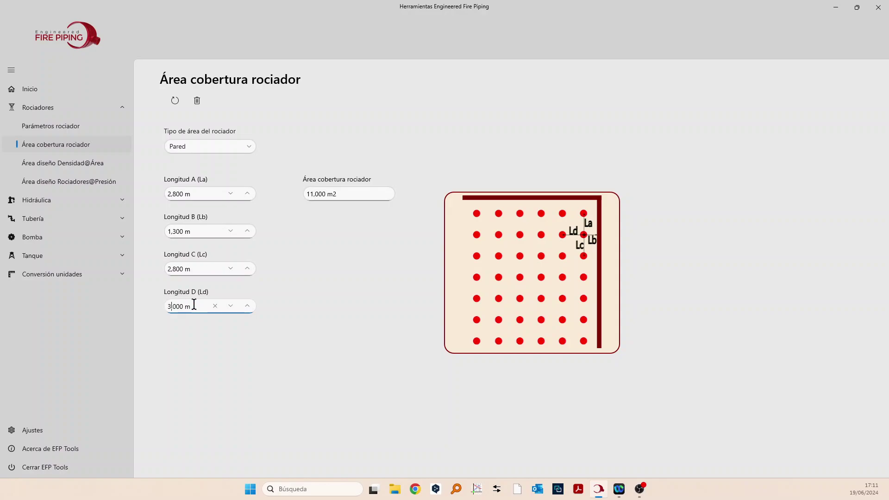
pyautogui.click(175, 101)
# - Change the area type to Esquina, with length A at 1,4 m and length B at 1,8 m
pyautogui.click(250, 146)
pyautogui.click(230, 167)
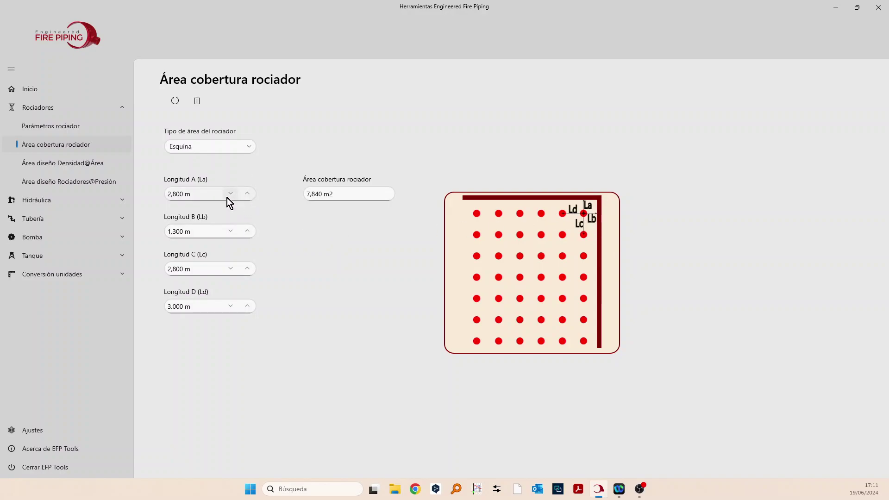
pyautogui.click(188, 192)
pyautogui.write('1,4')
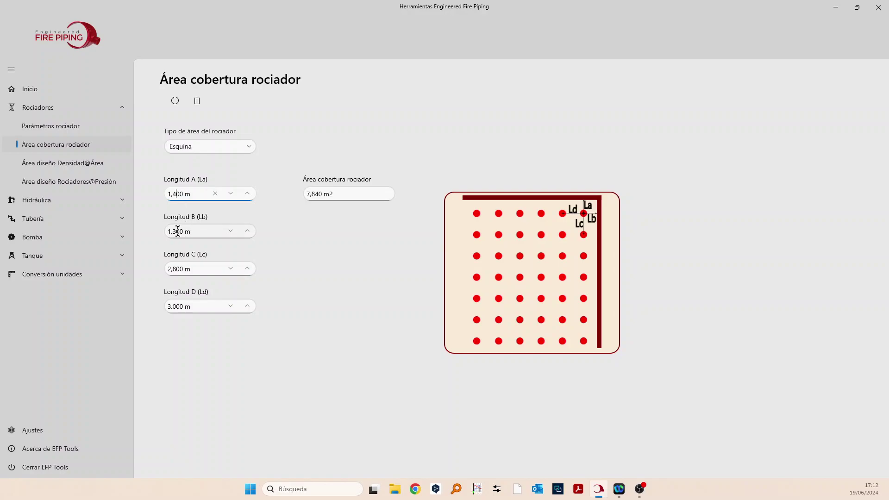
pyautogui.click(186, 232)
pyautogui.write('1,8')
# - Set length C to 3 m and length D to 3,9 m, and recalculate the corner sprinkler's coverage area
pyautogui.click(179, 271)
pyautogui.click(187, 307)
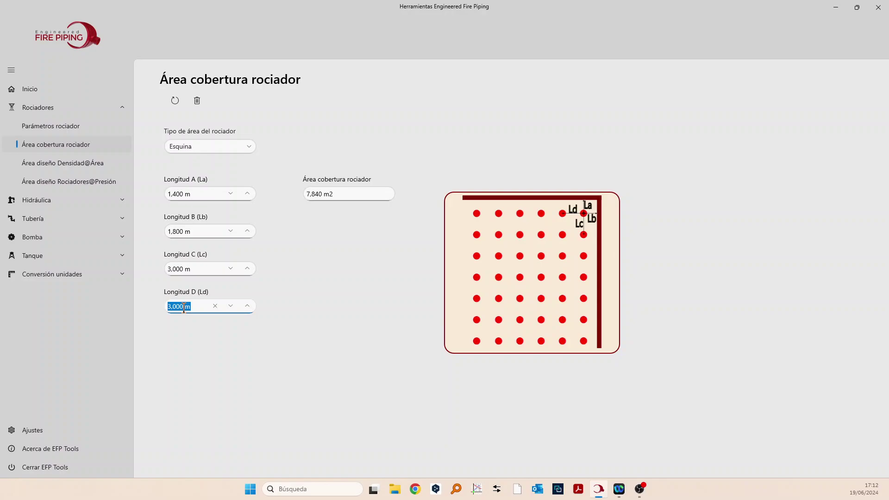
pyautogui.click(184, 306)
pyautogui.press('Left')
pyautogui.press('Left')
pyautogui.press('BackSpace')
pyautogui.write('9')
pyautogui.click(179, 98)
# - Change the area type to Pasillo and calculate the coverage area with all four lengths at 2 m
pyautogui.click(251, 146)
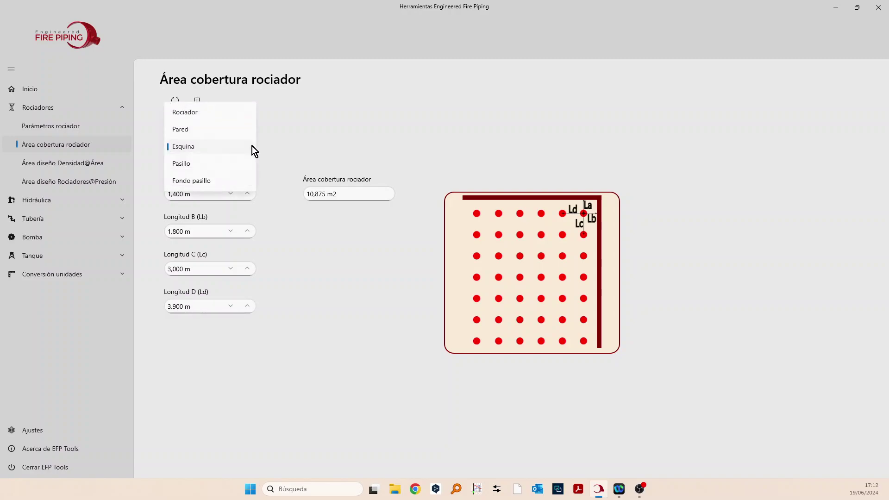
pyautogui.click(186, 164)
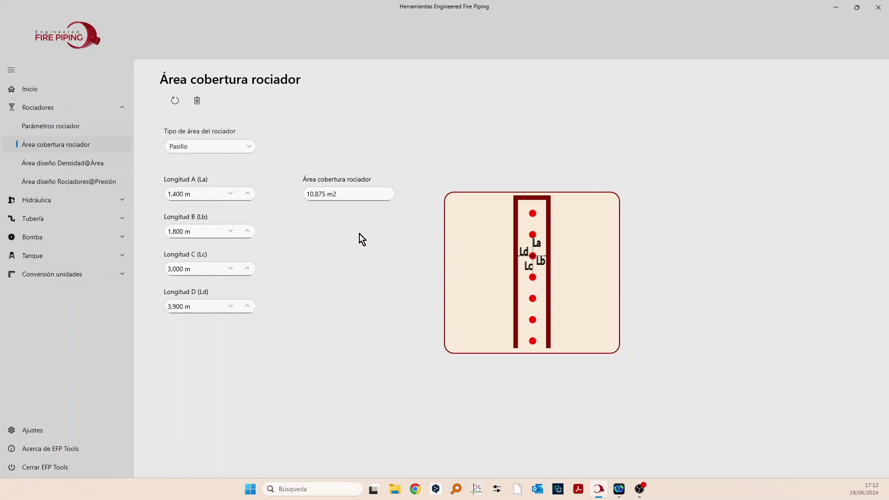
pyautogui.click(187, 194)
pyautogui.write('2')
pyautogui.press('Tab')
pyautogui.write('2')
pyautogui.press('Tab')
pyautogui.write('2')
pyautogui.press('Tab')
pyautogui.write('2')
pyautogui.click(175, 102)
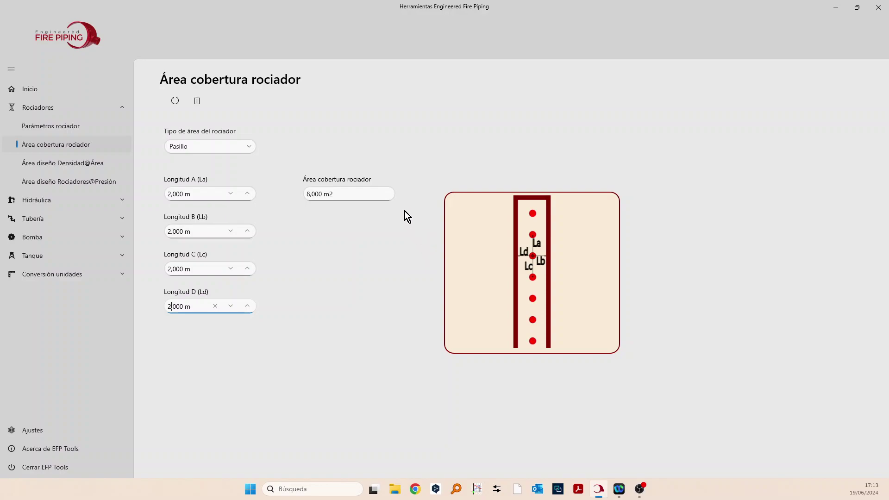
# - Change the area type to Fondo pasillo and reduce lengths A and B to 1,5 m
pyautogui.click(251, 147)
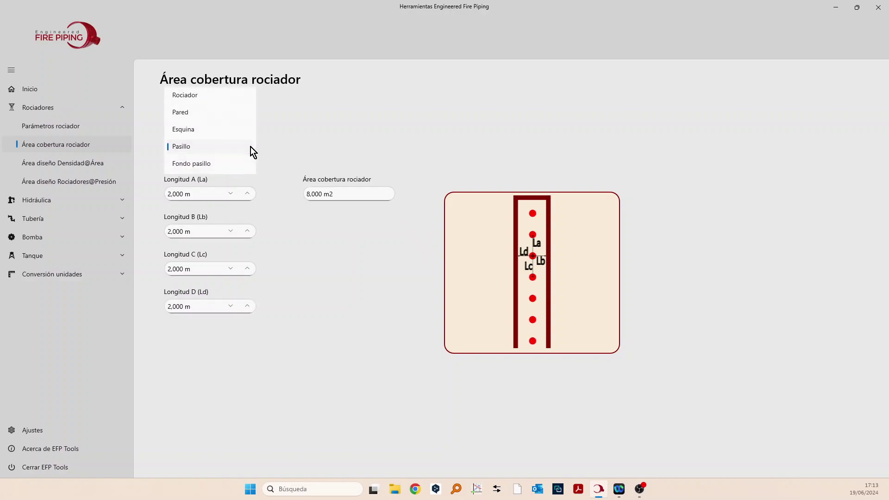
pyautogui.click(198, 163)
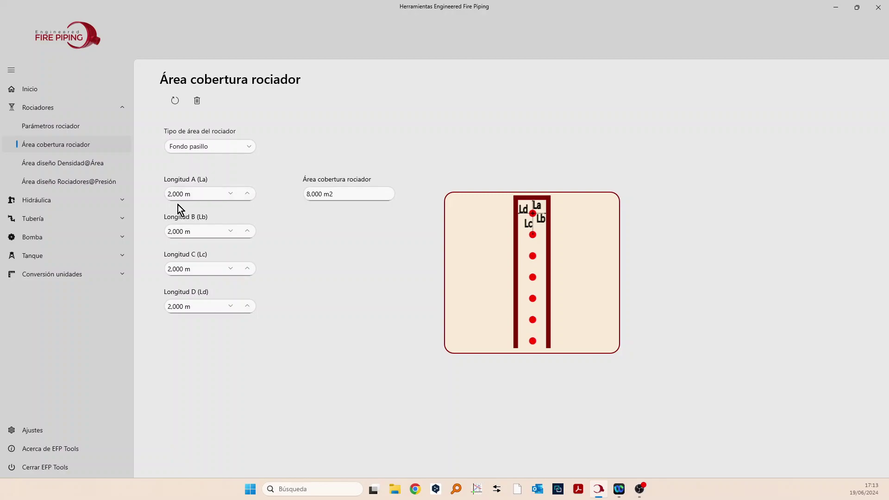
pyautogui.click(188, 194)
pyautogui.press('Down')
pyautogui.press('Tab')
pyautogui.press('Down')
pyautogui.press('Tab')
# - Set length C to 3 m and length D to 1,5 m, and recalculate the end-of-corridor coverage area
pyautogui.press('Up')
pyautogui.press('Up')
pyautogui.press('Tab')
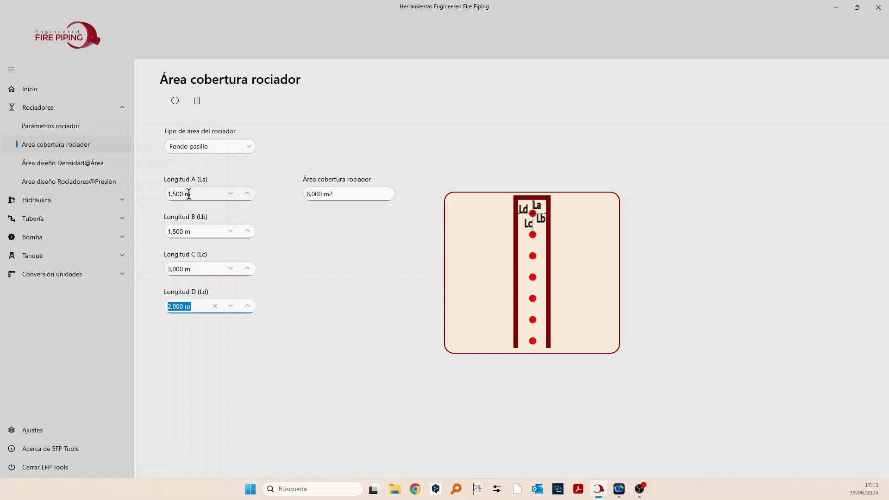
pyautogui.press('Down')
pyautogui.press('Right')
pyautogui.press('Right')
# - Leave the area type as Fondo pasillo and open the Área diseño Densidad@Área calculator
pyautogui.click(248, 146)
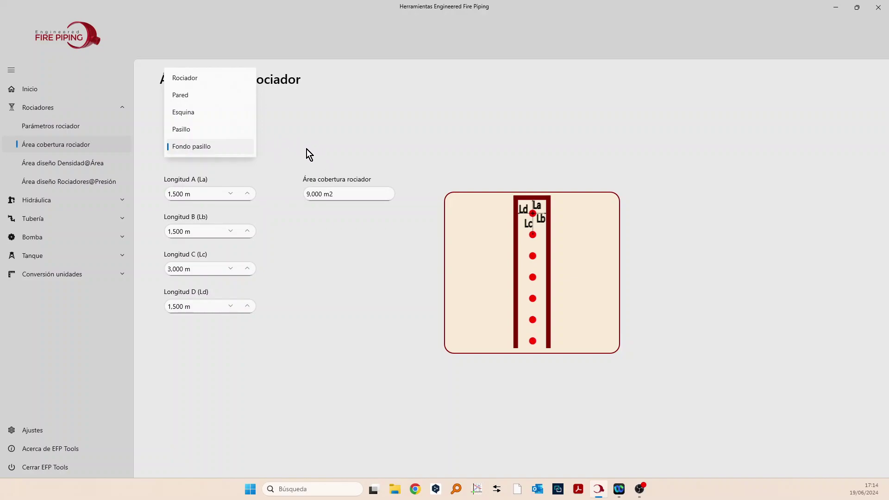
pyautogui.click(116, 113)
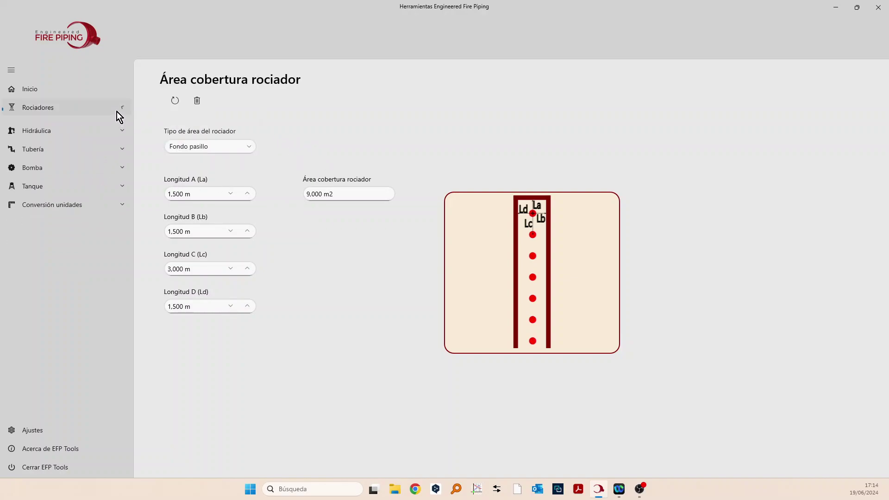
pyautogui.click(61, 112)
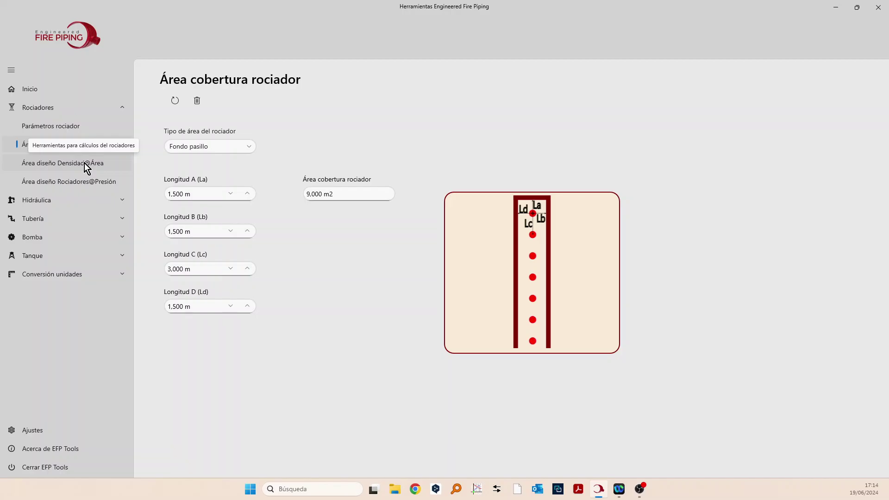
pyautogui.click(85, 163)
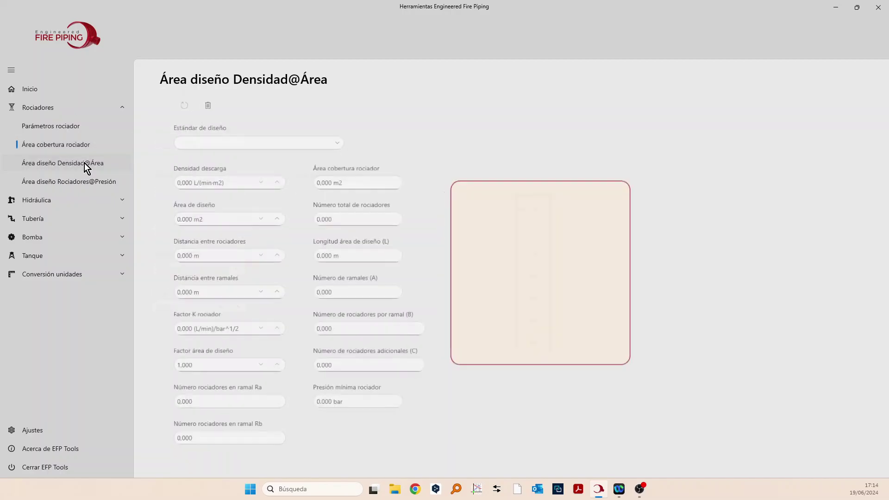